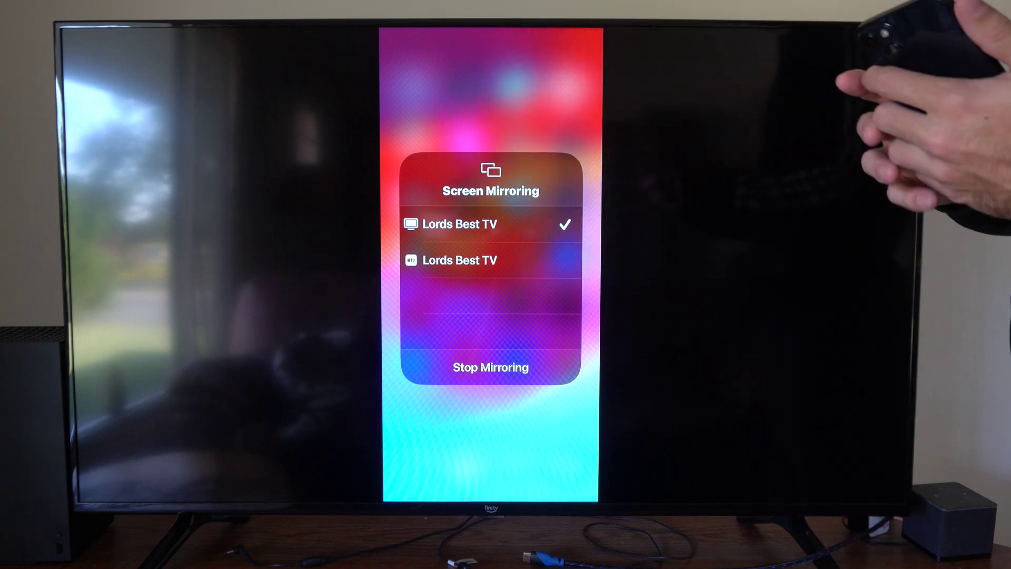
Step: Stop mirroring the iPhone and return to the Fire TV home screen
{"action": "left_click", "coordinate": [491, 367]}
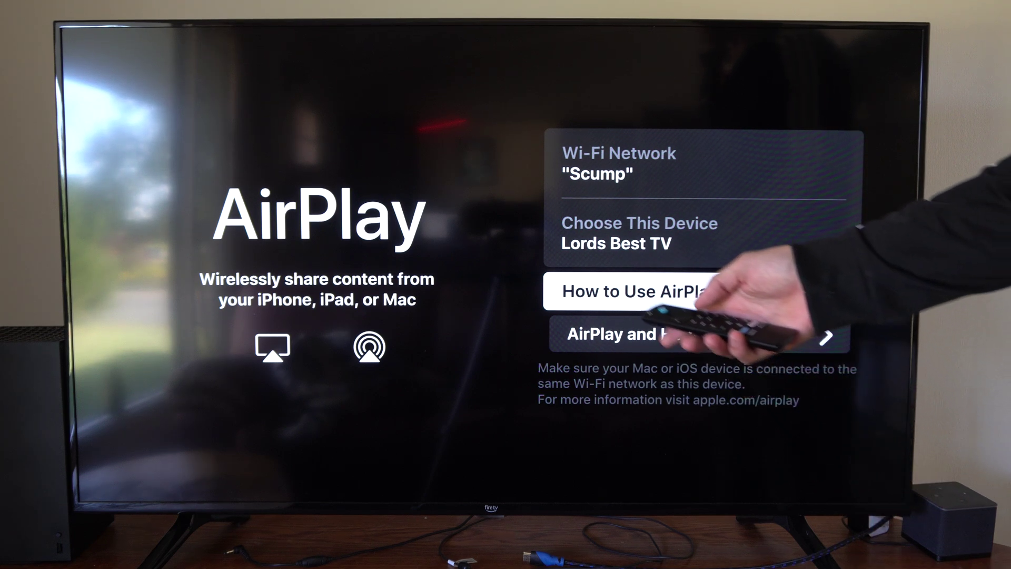
{"action": "key", "text": "Home"}
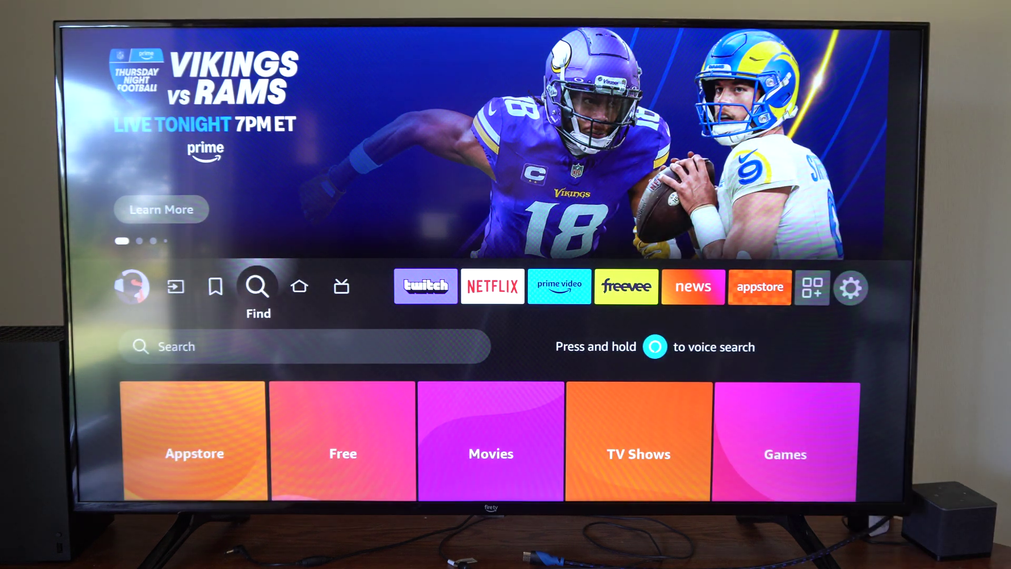
Step: Select the search field to bring up the search keyboard for 'airplay'
{"action": "key", "text": "Down"}
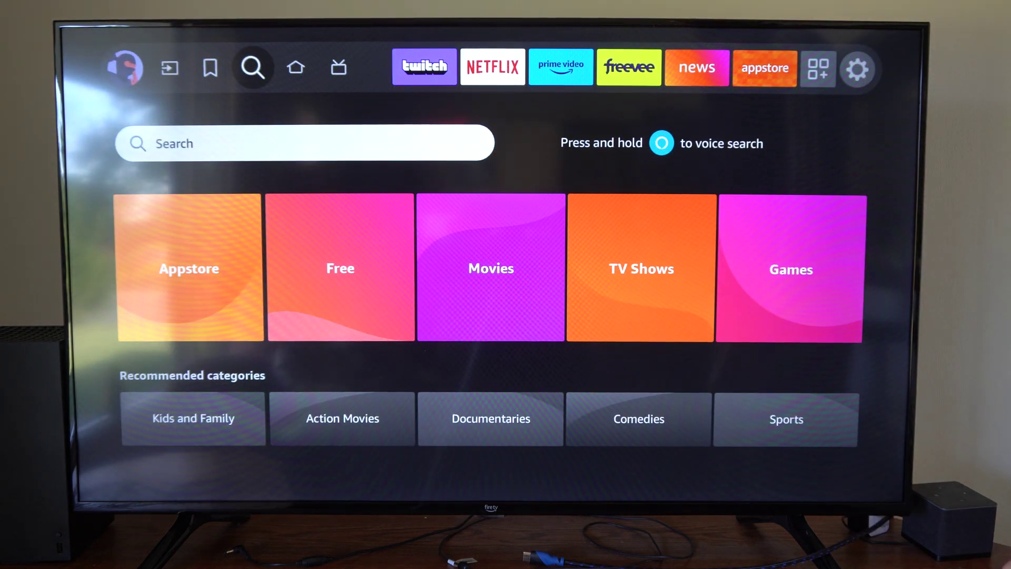
{"action": "key", "text": "Return"}
{"action": "key", "text": "Return"}
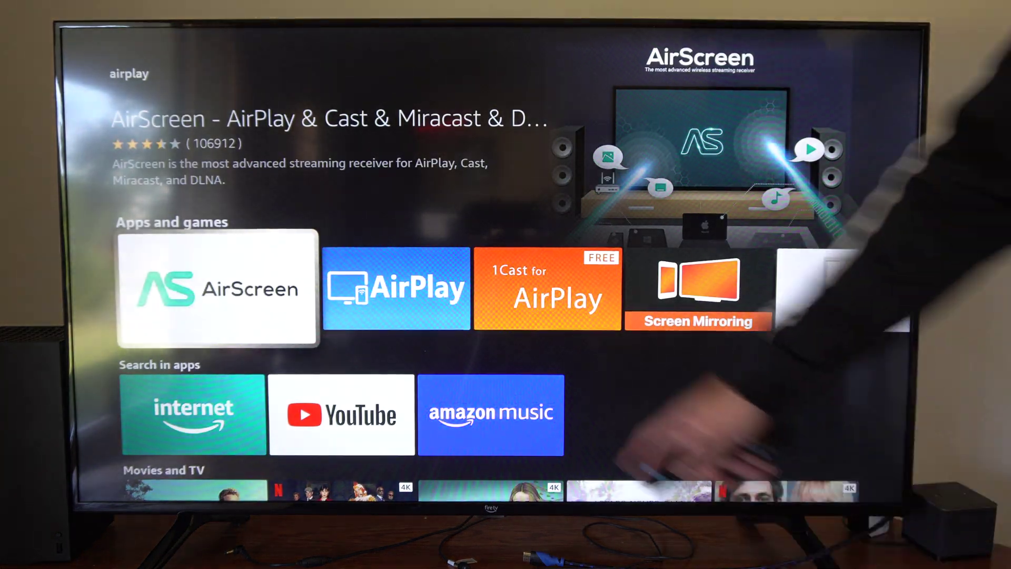
Step: Highlight the blue AirPlay tile in Apps and games and launch it
{"action": "key", "text": "Right"}
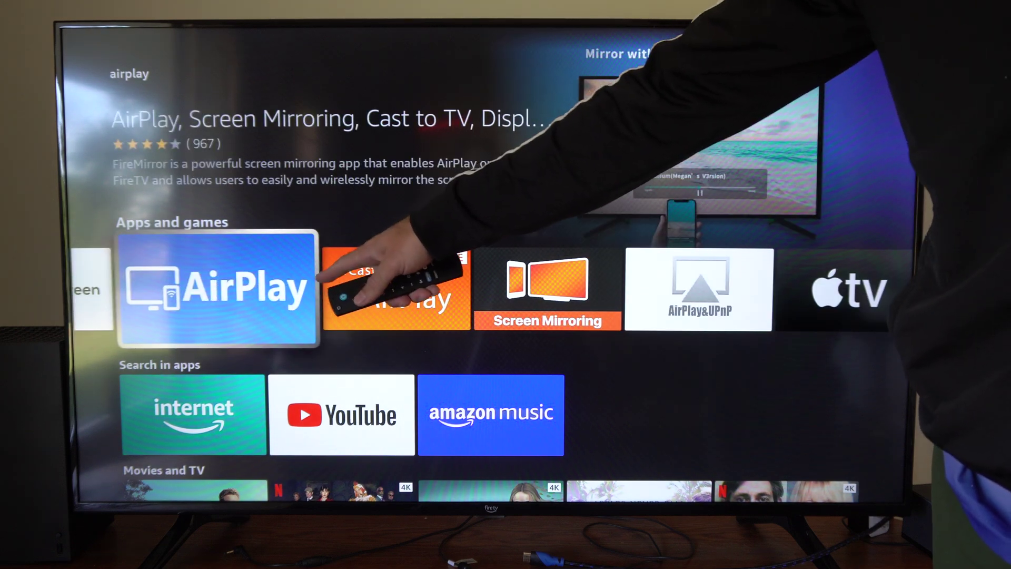
{"action": "key", "text": "Left"}
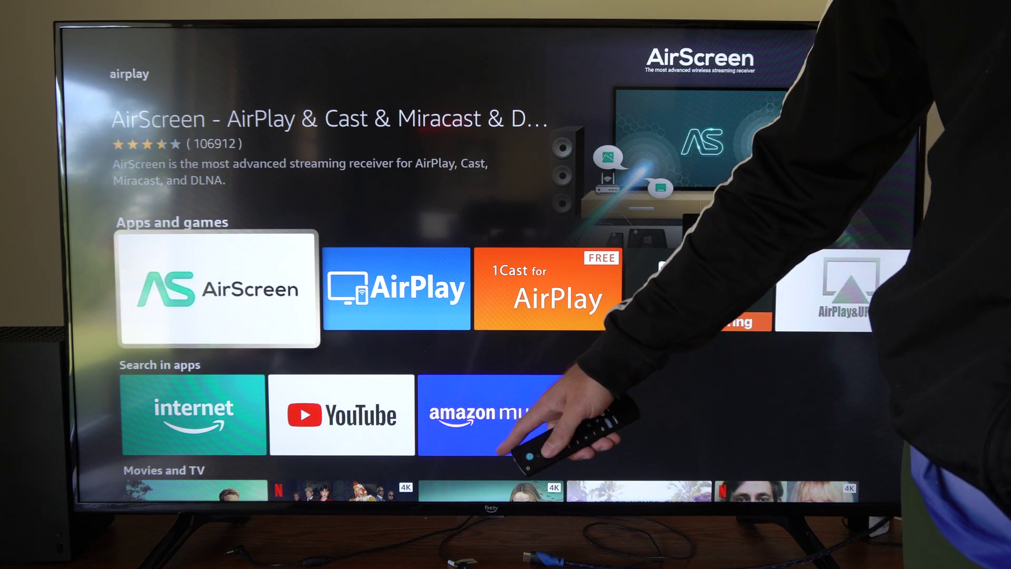
{"action": "key", "text": "Right"}
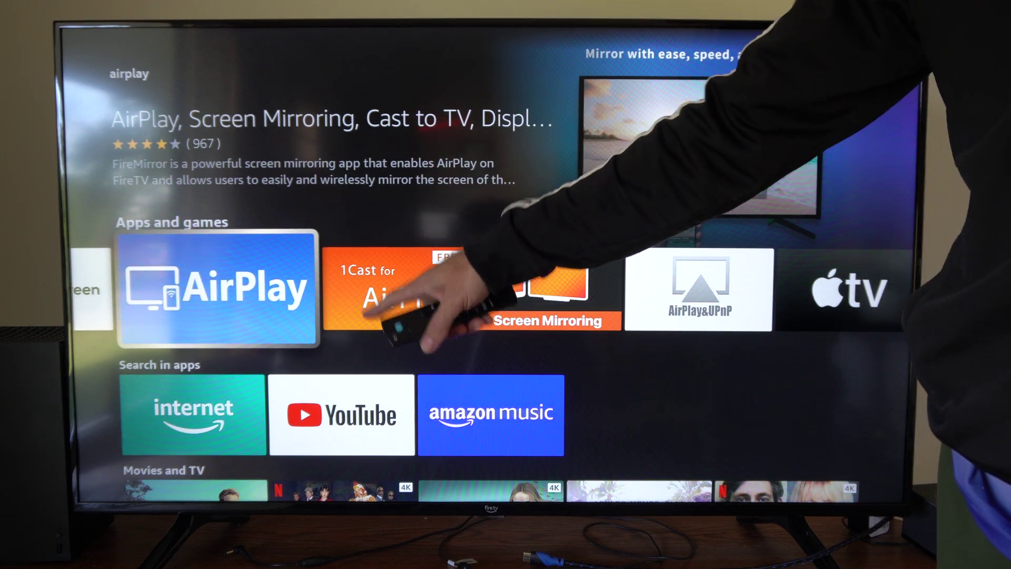
{"action": "key", "text": "Return"}
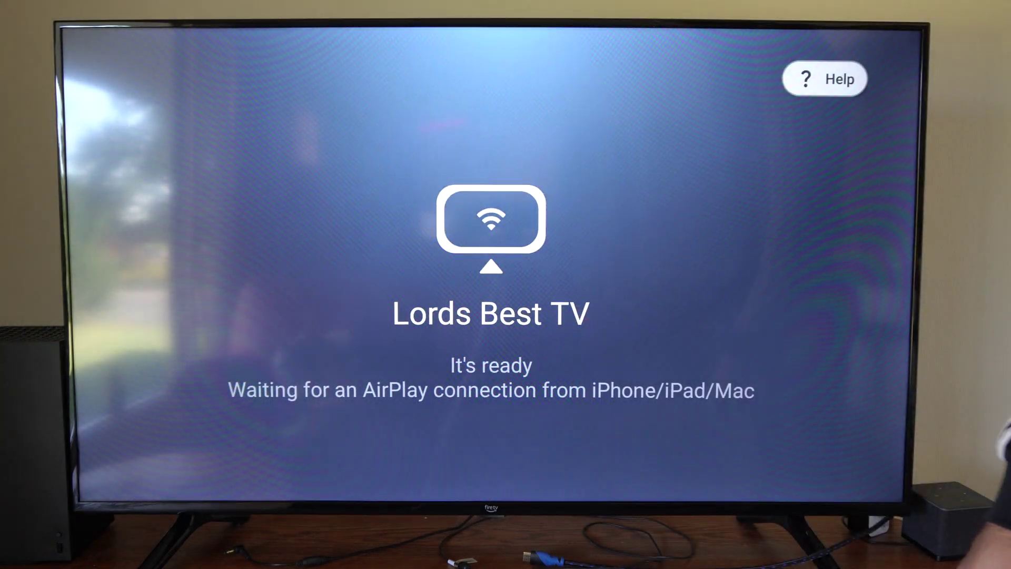